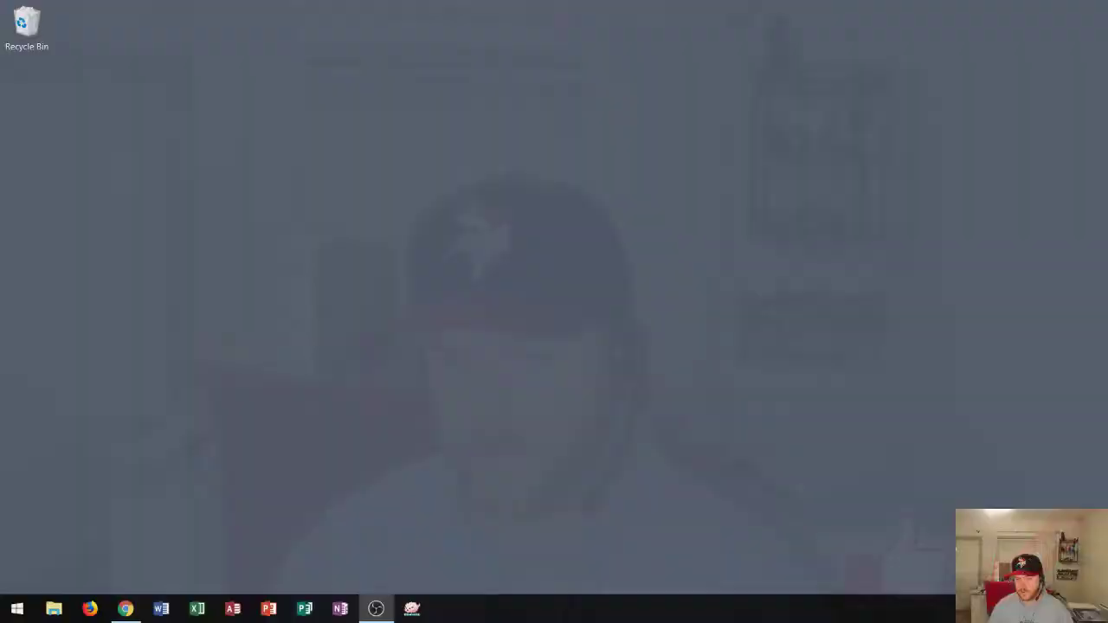
Launch PowerPoint from the taskbar to reach its start screen
click(279, 599)
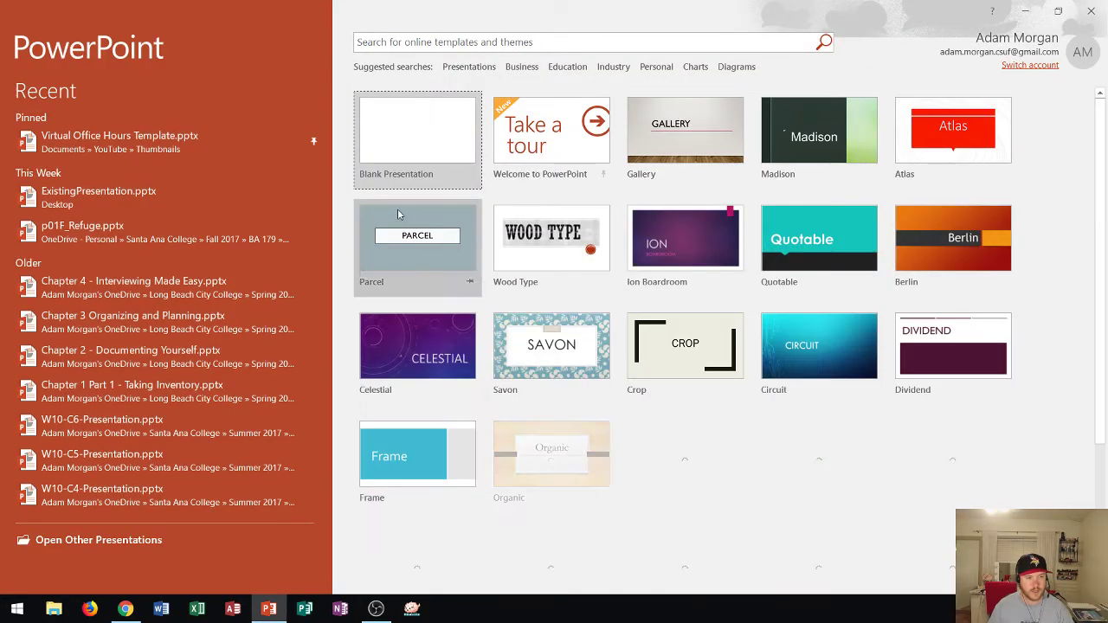
Create a blank presentation, Presentation1, with one empty title slide
click(405, 149)
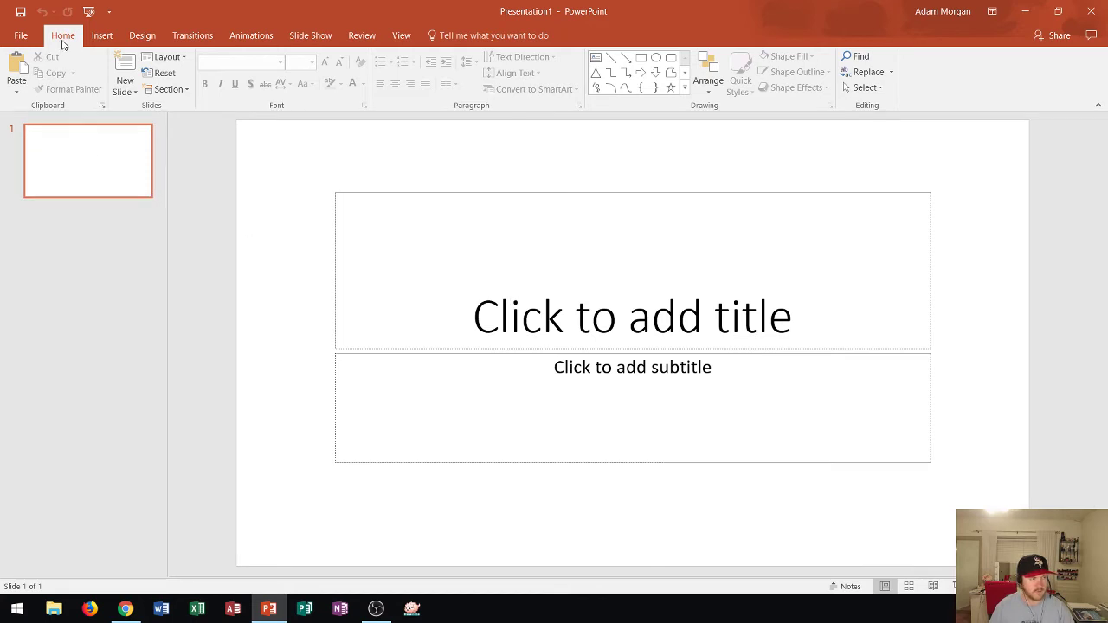
click(181, 59)
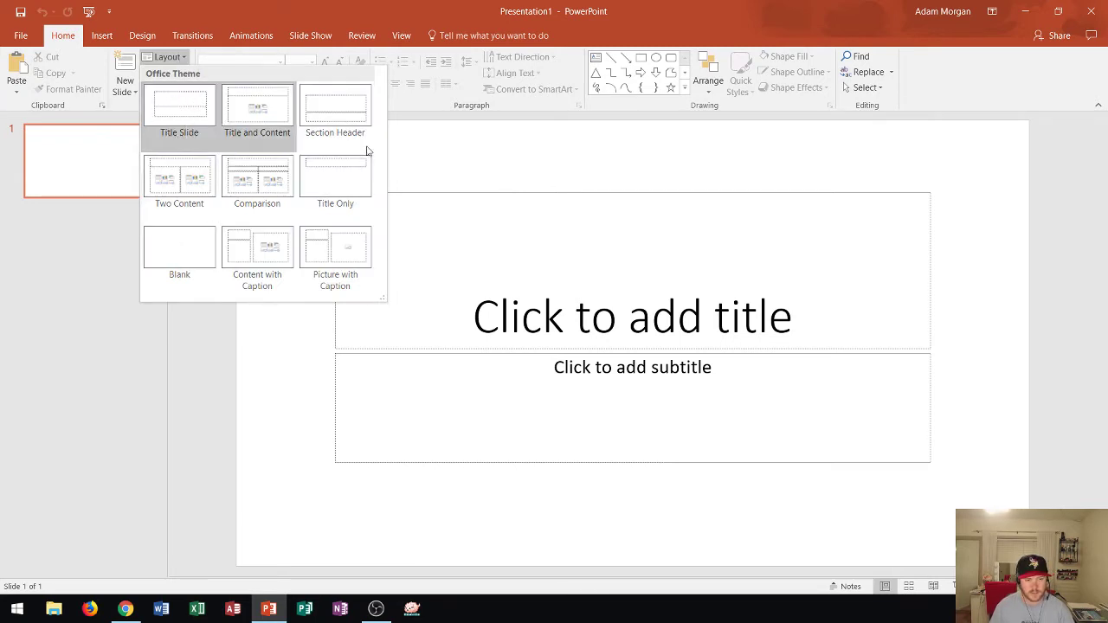
click(627, 319)
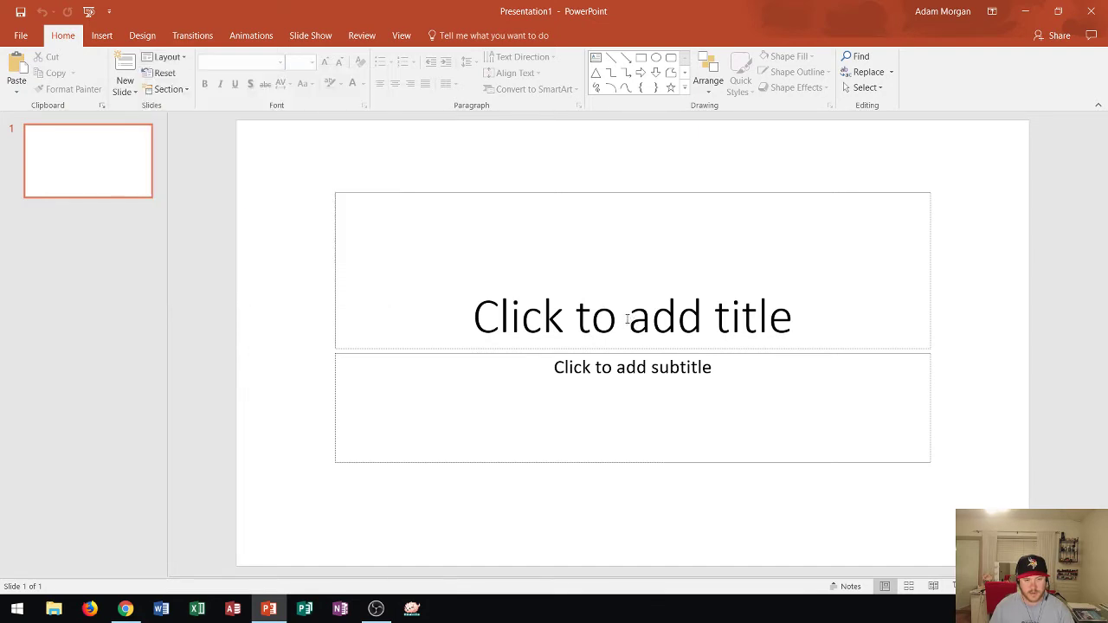
click(627, 314)
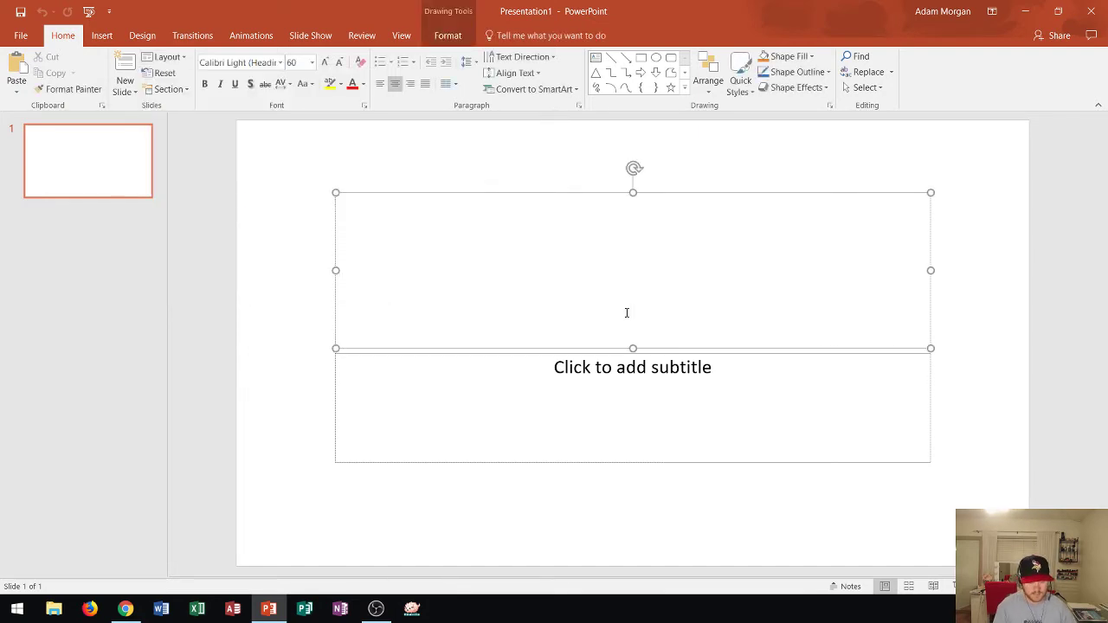
Enter 'Events Center' as the slide title and 'The perfect venue!' as its subtitle
text(Events Center)
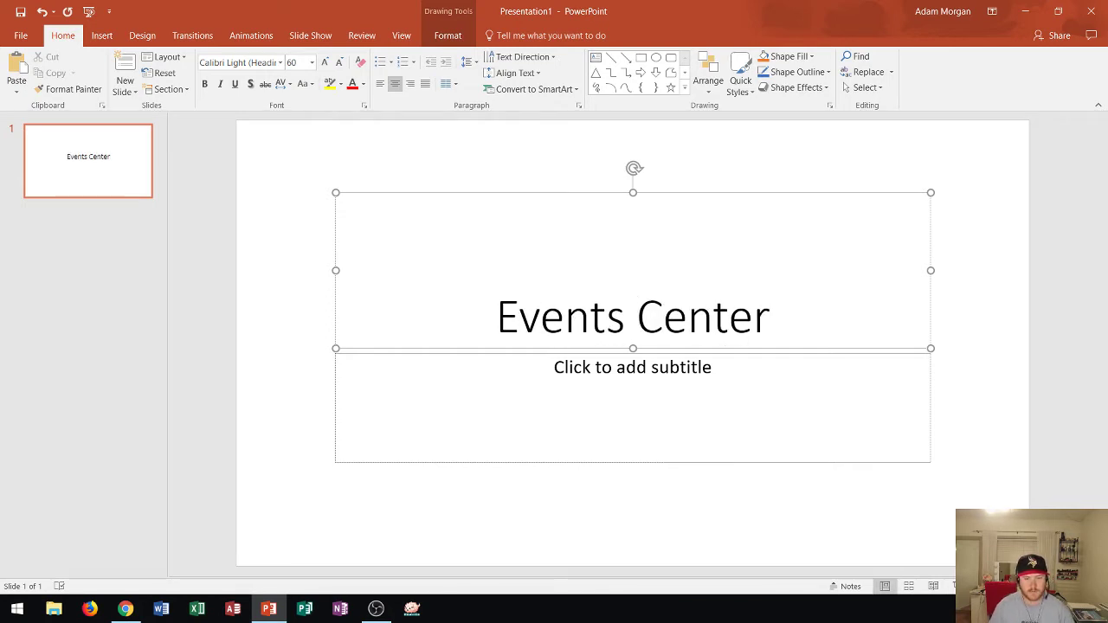
click(638, 371)
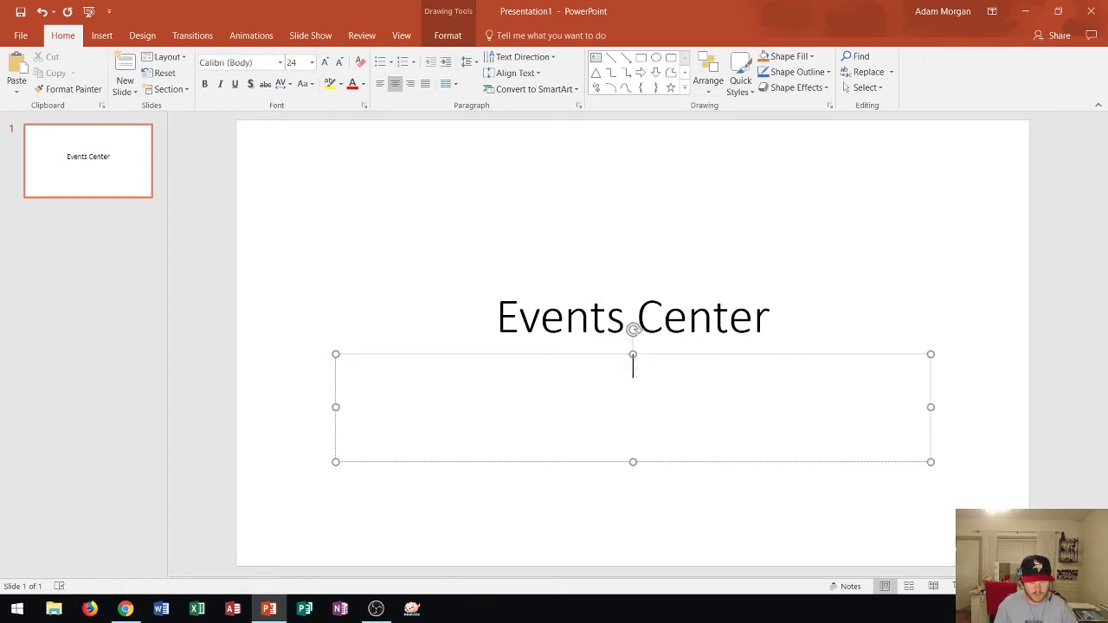
text(The perfect venue!)
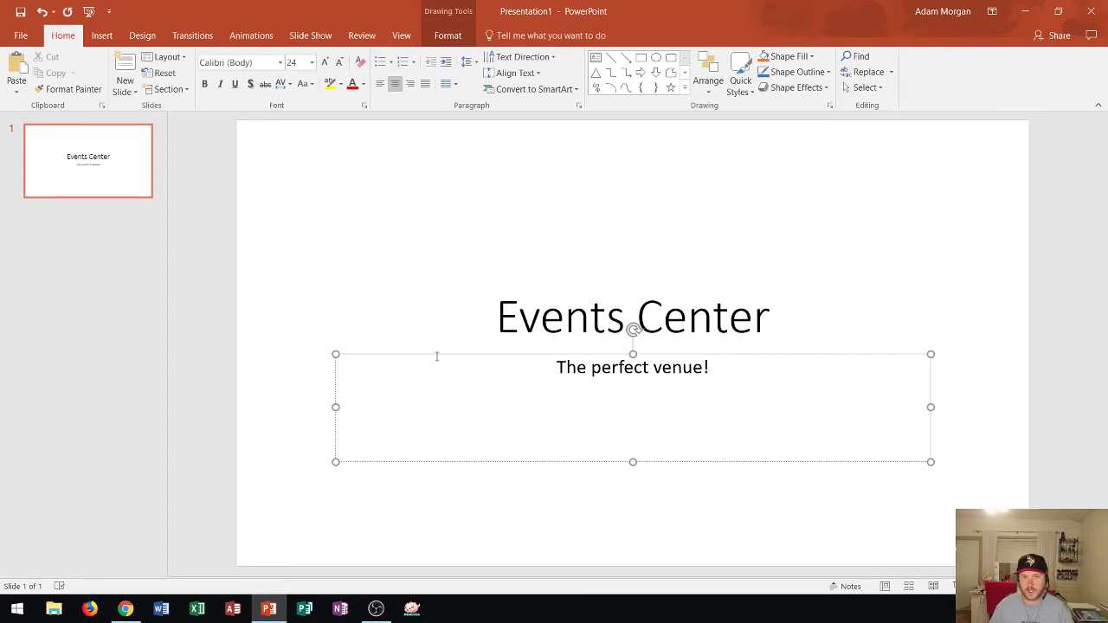
Insert a Title and Content slide titled 'How to reserve' and place the cursor in its body
click(124, 91)
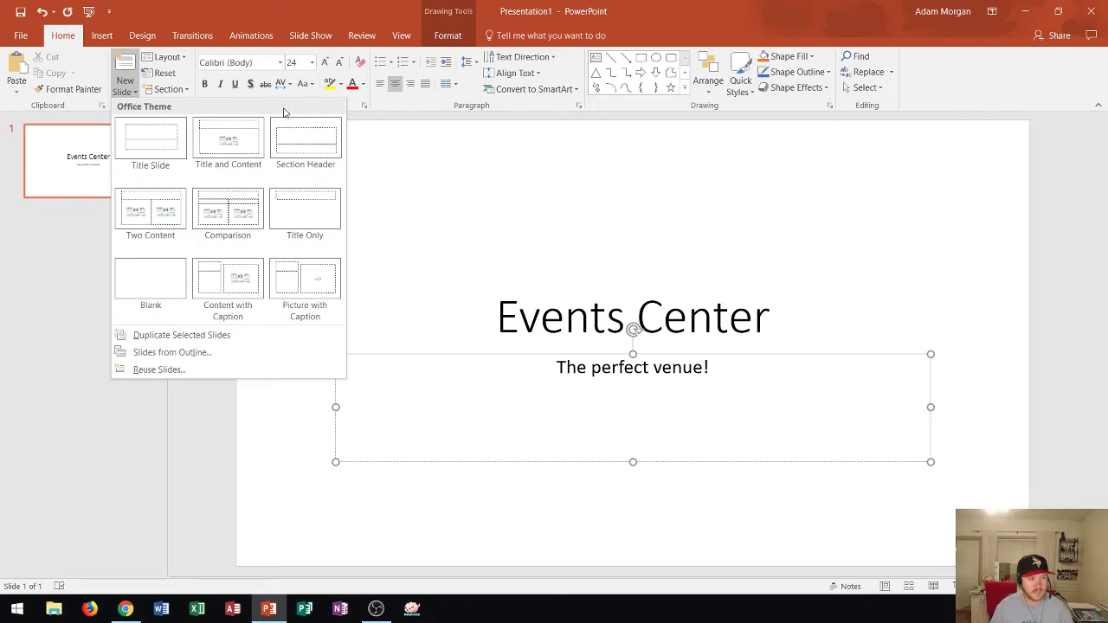
click(214, 152)
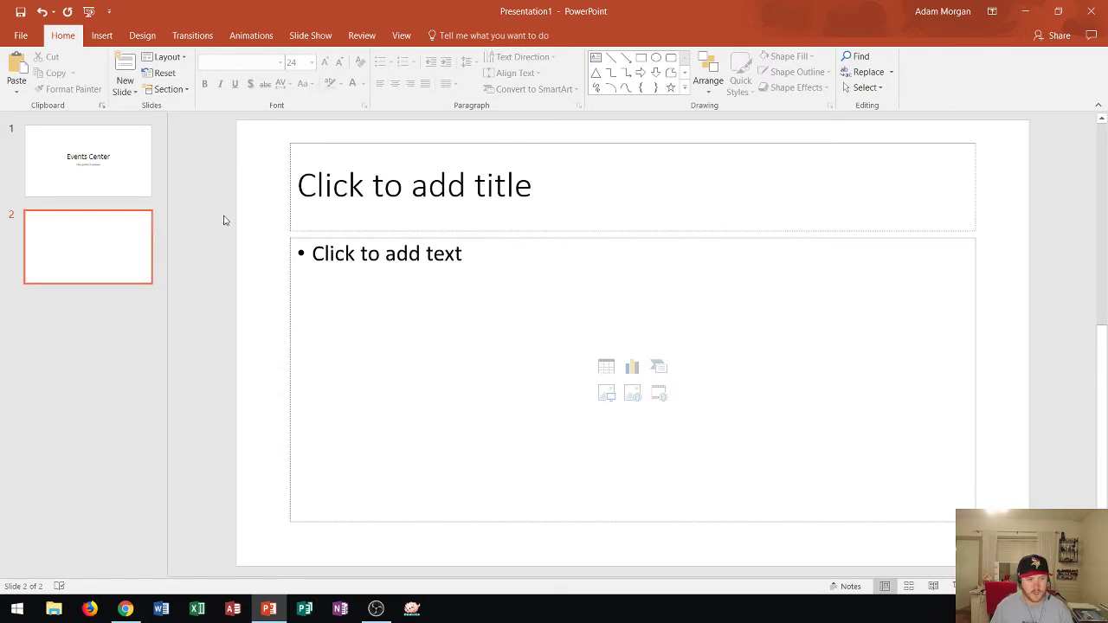
click(428, 190)
text(How )
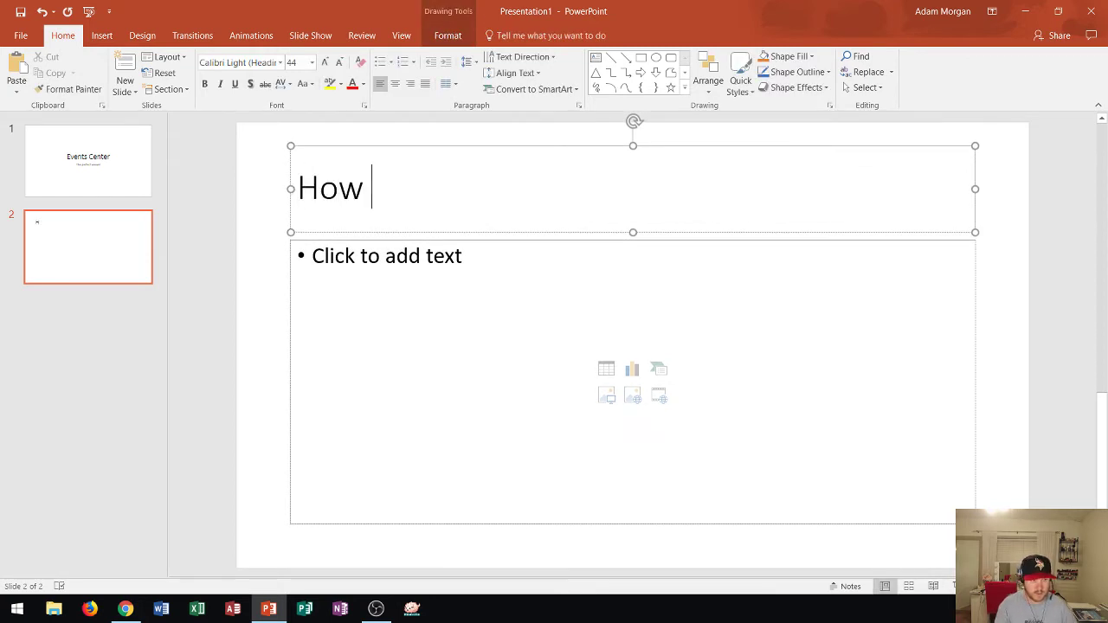
text(to reserve)
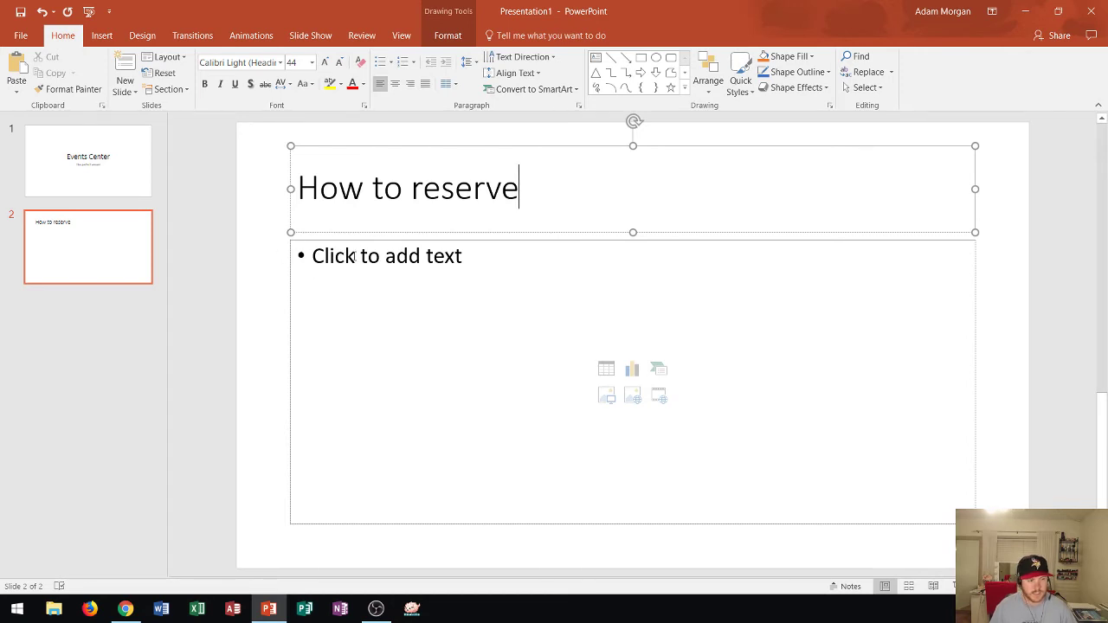
click(355, 257)
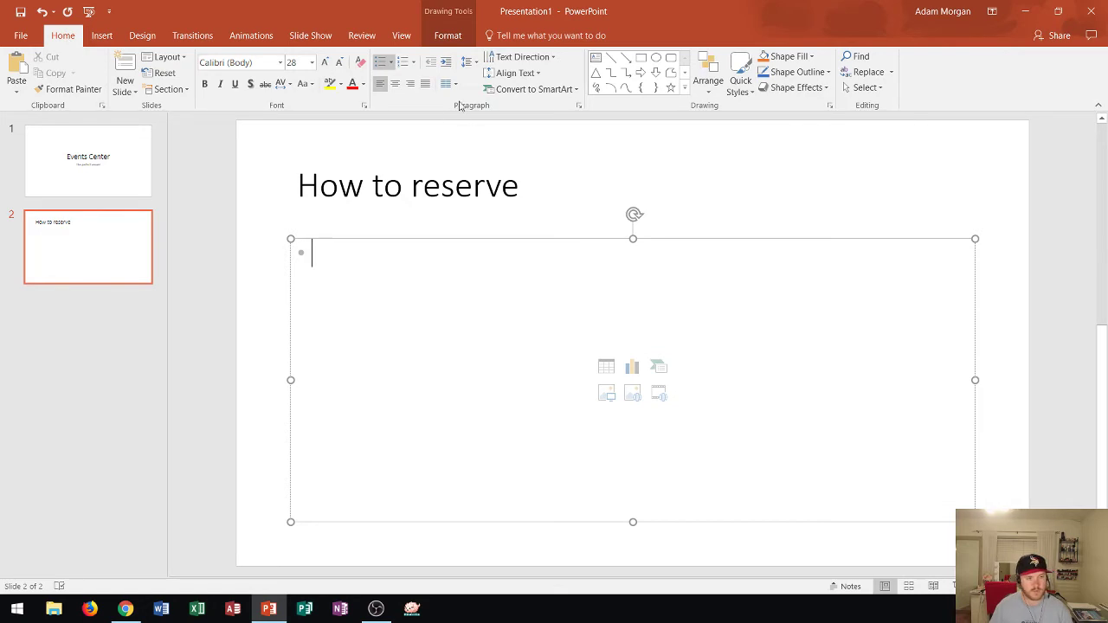
Number the body list: Specify date of function, Specify number of guests, Choose package, Submit deposit
click(404, 69)
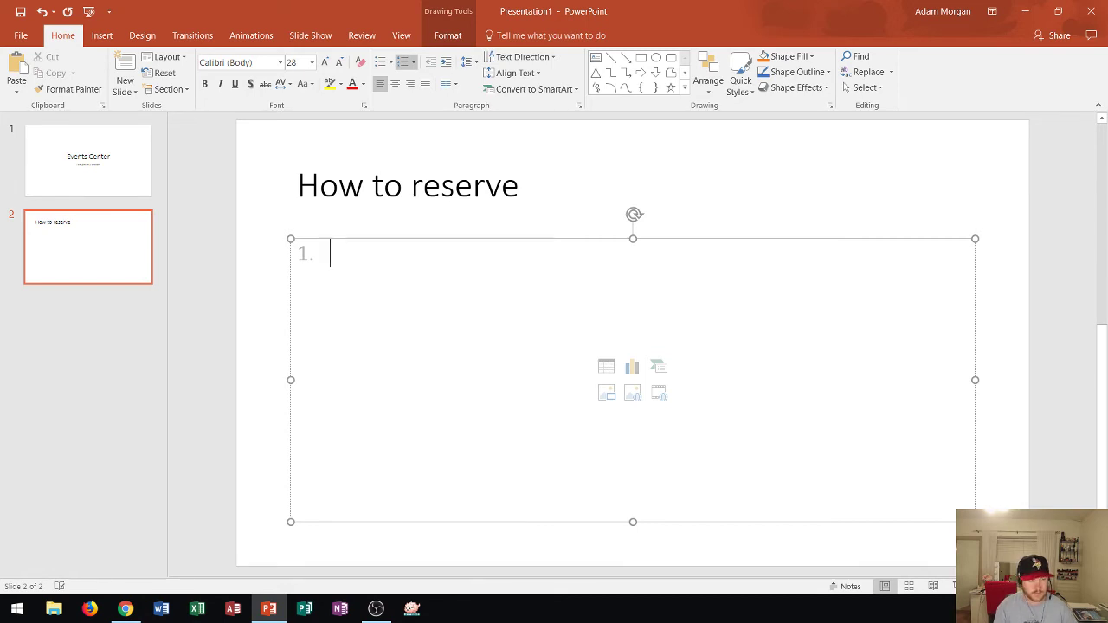
text(Spec)
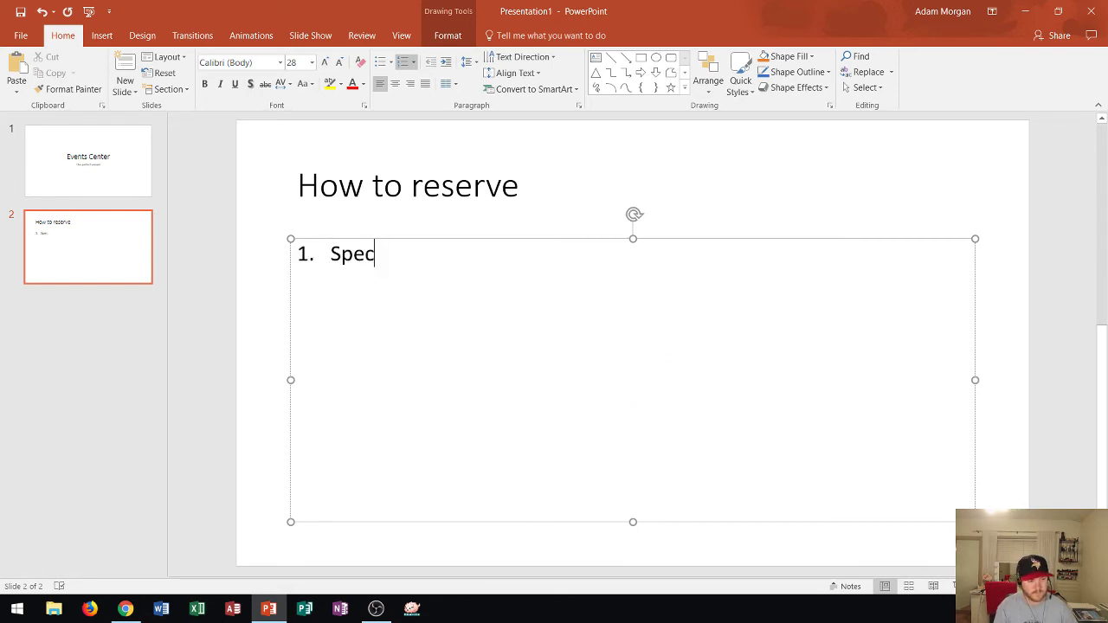
text(ify date)
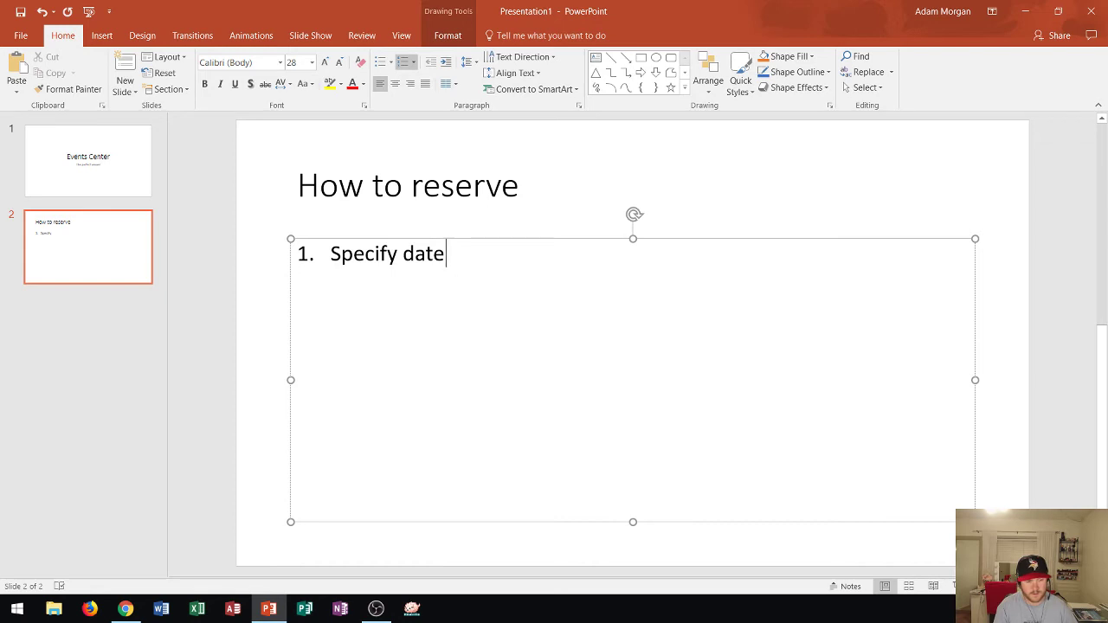
text( of function)
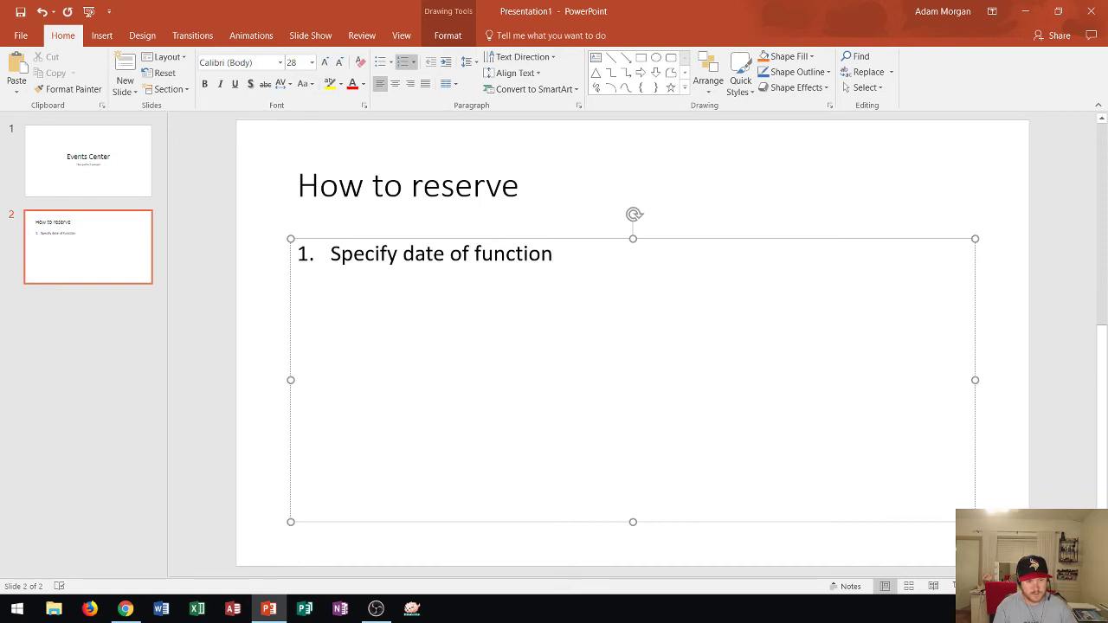
key(Return)
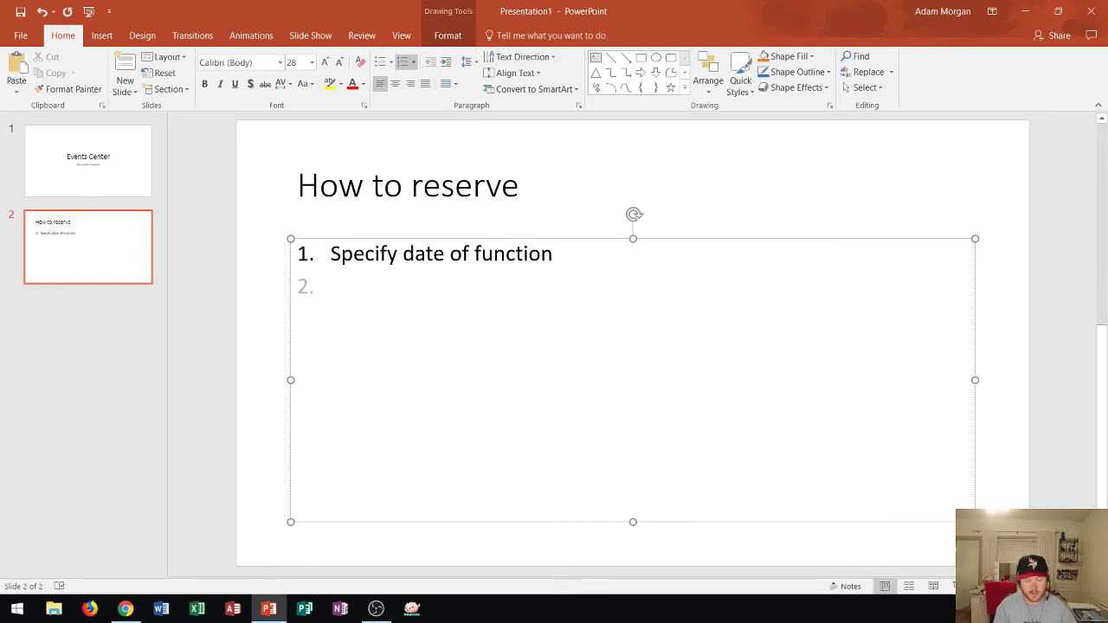
text(Sp)
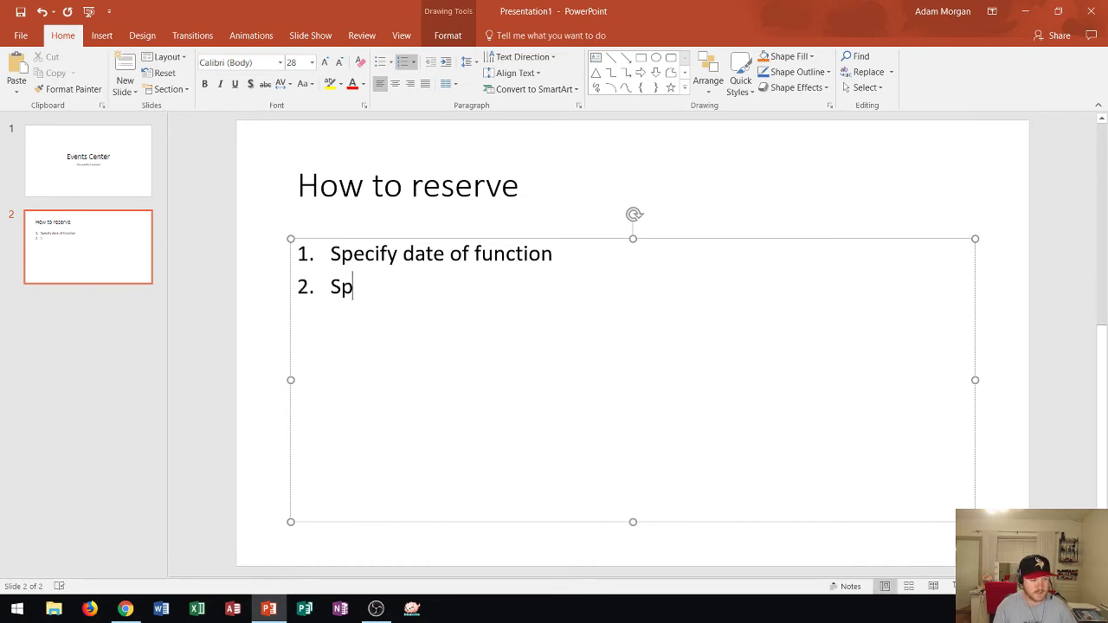
text(ecify num)
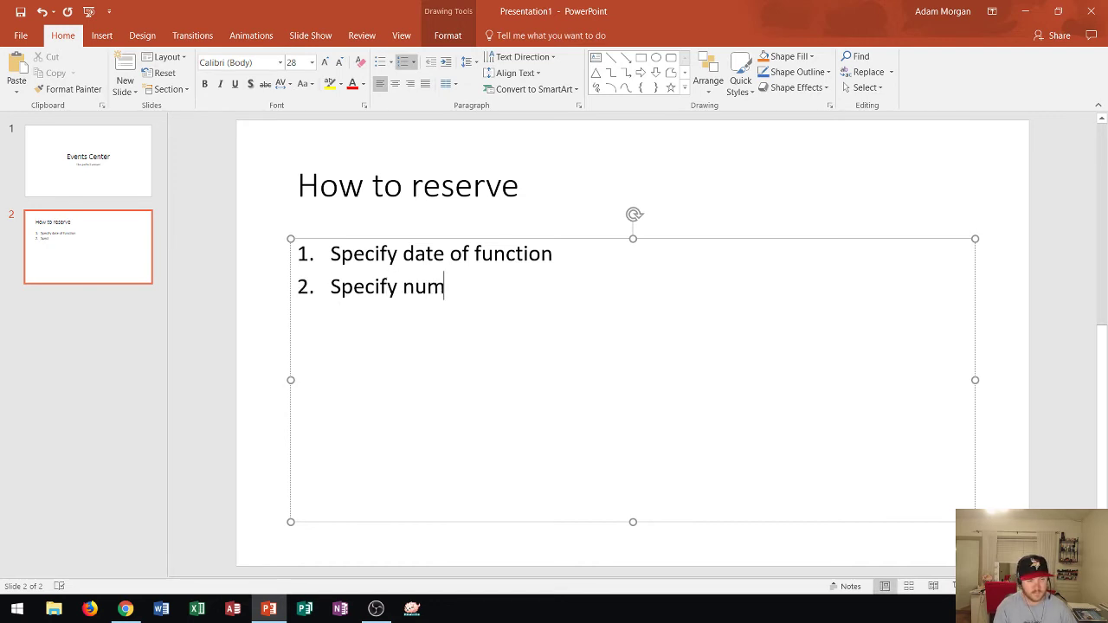
text(ber of guests)
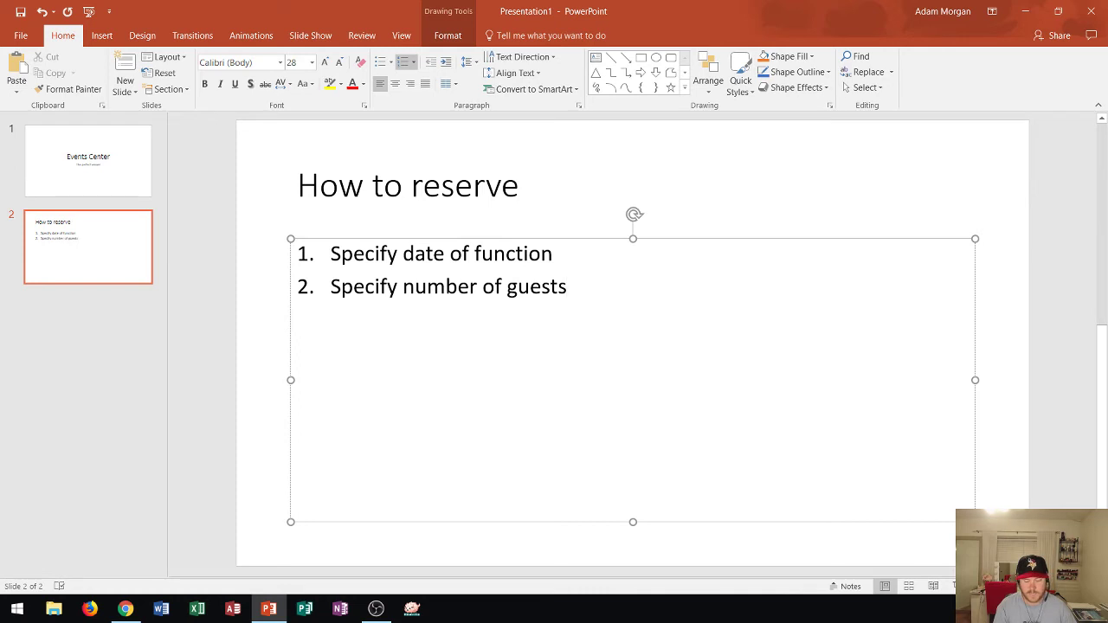
key(Return)
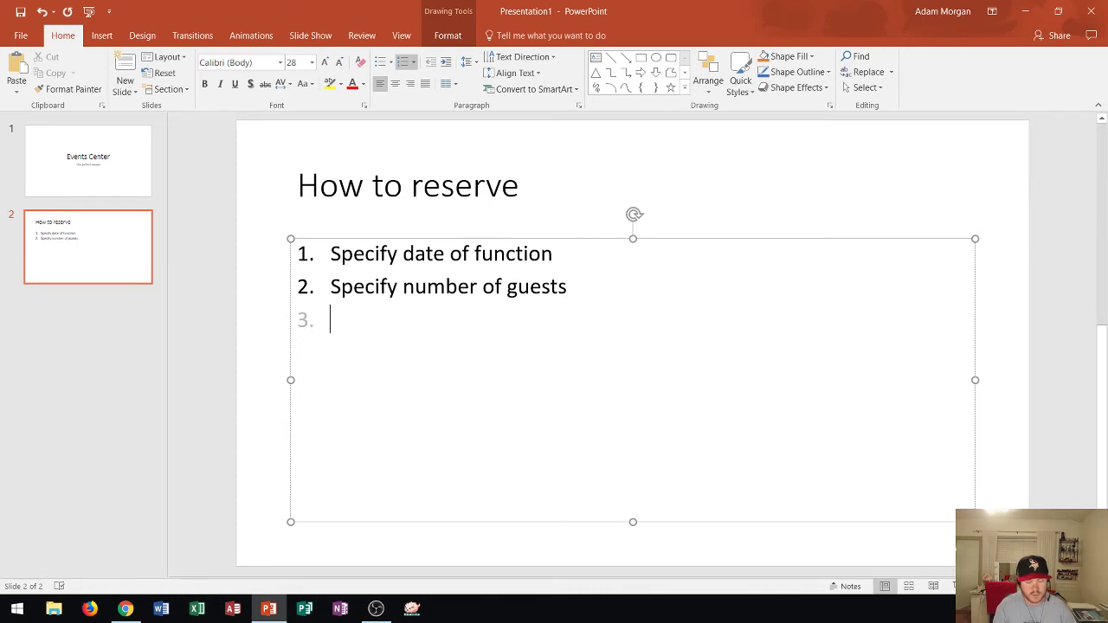
text(Cho)
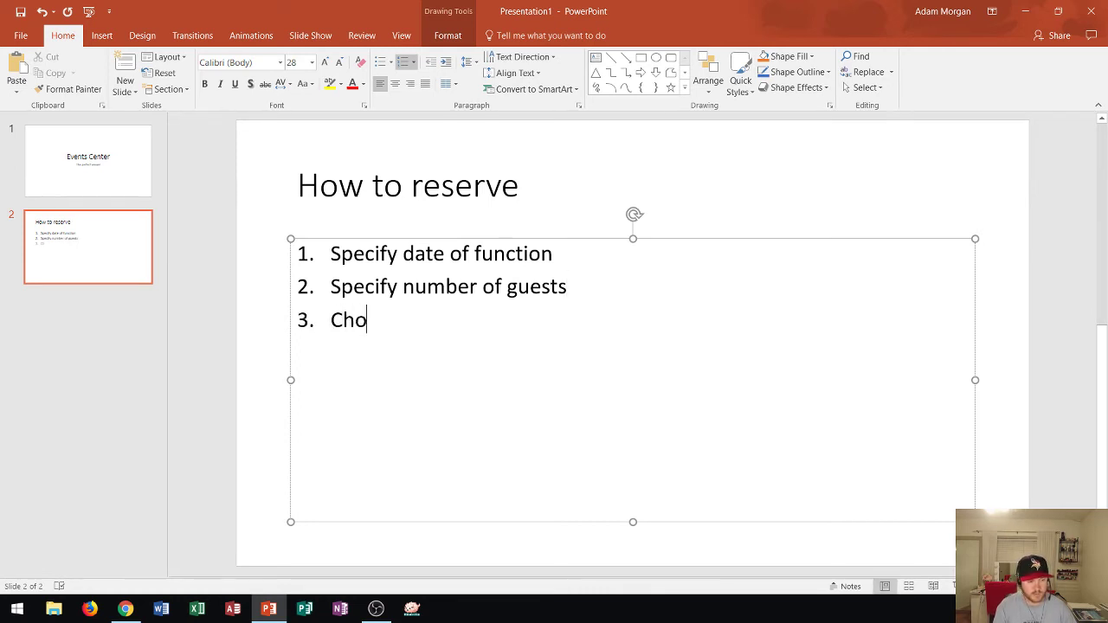
text(ose package)
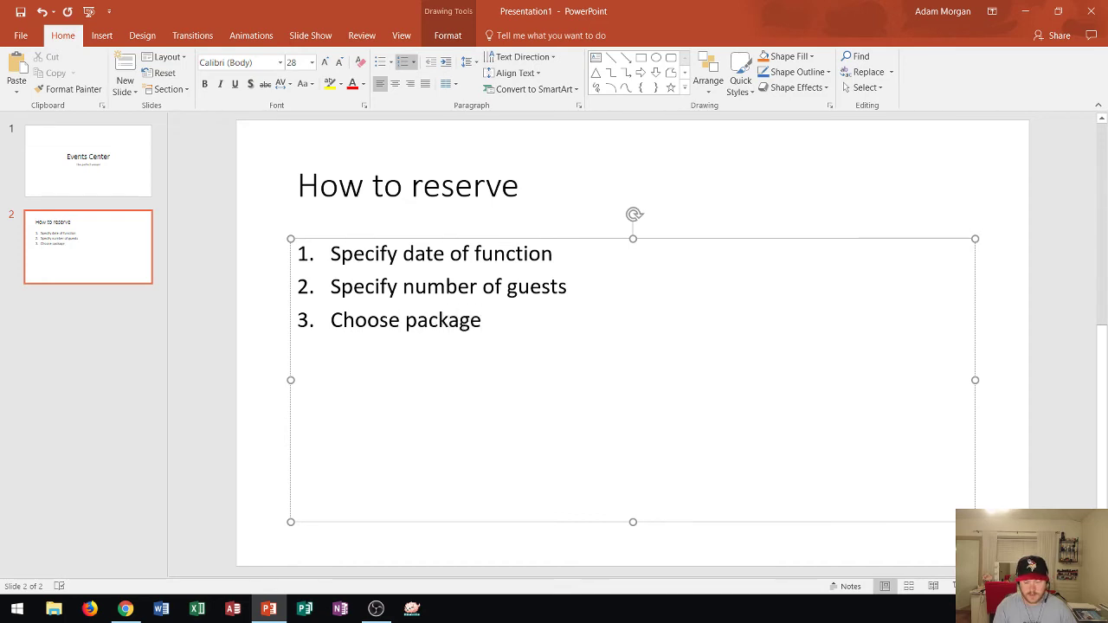
key(Return)
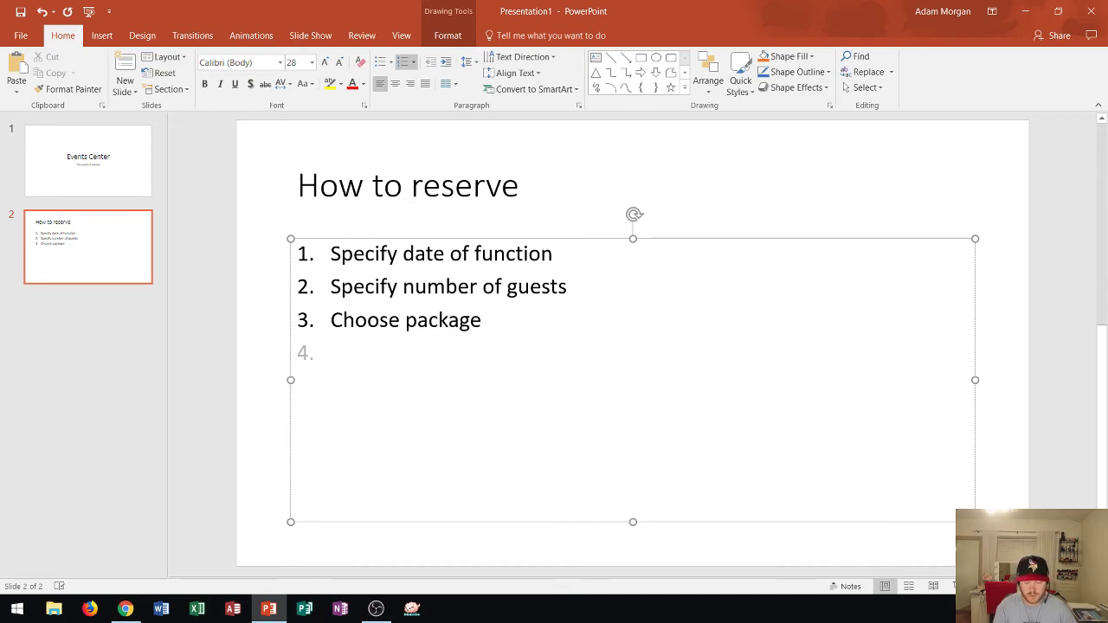
text(Subm)
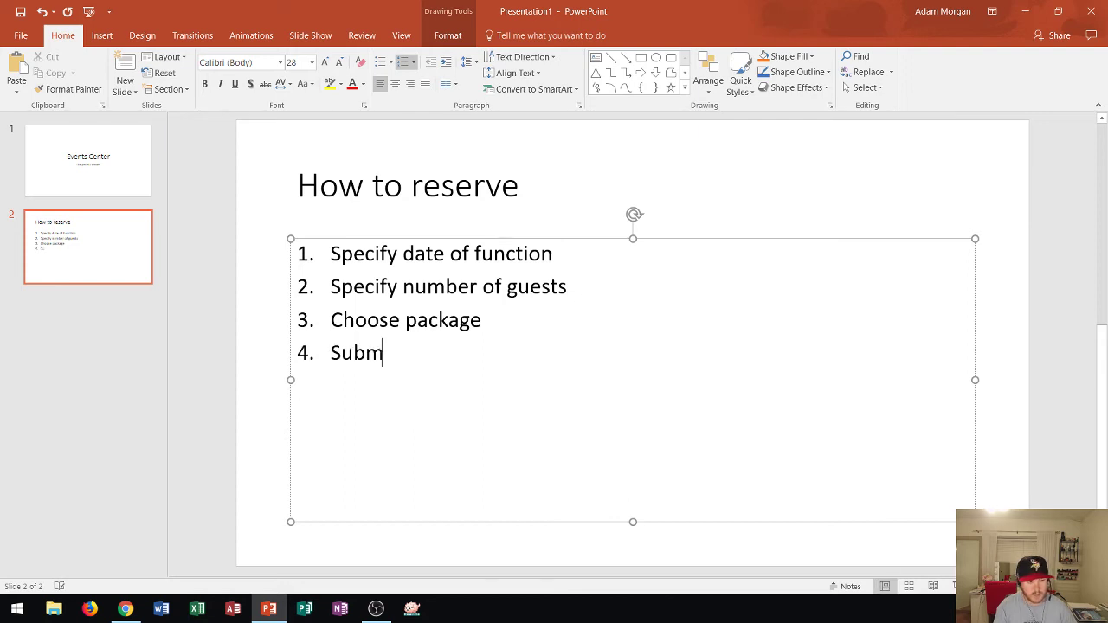
text(it deposit)
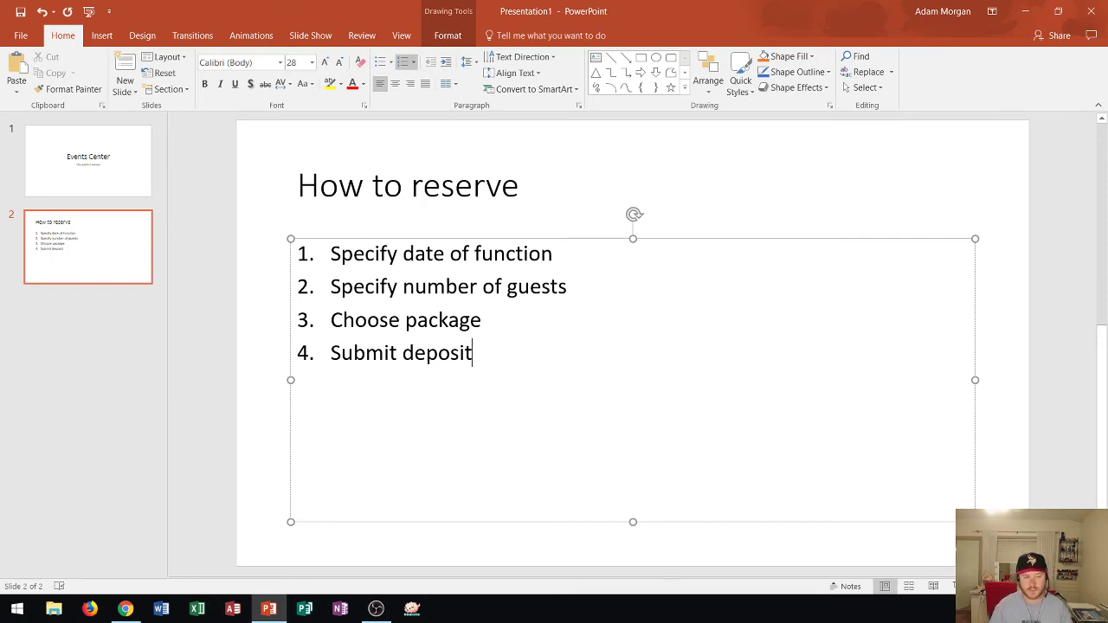
Indent a sub-list under Submit deposit with Credit card and Debit card, leaving a new line
key(Return)
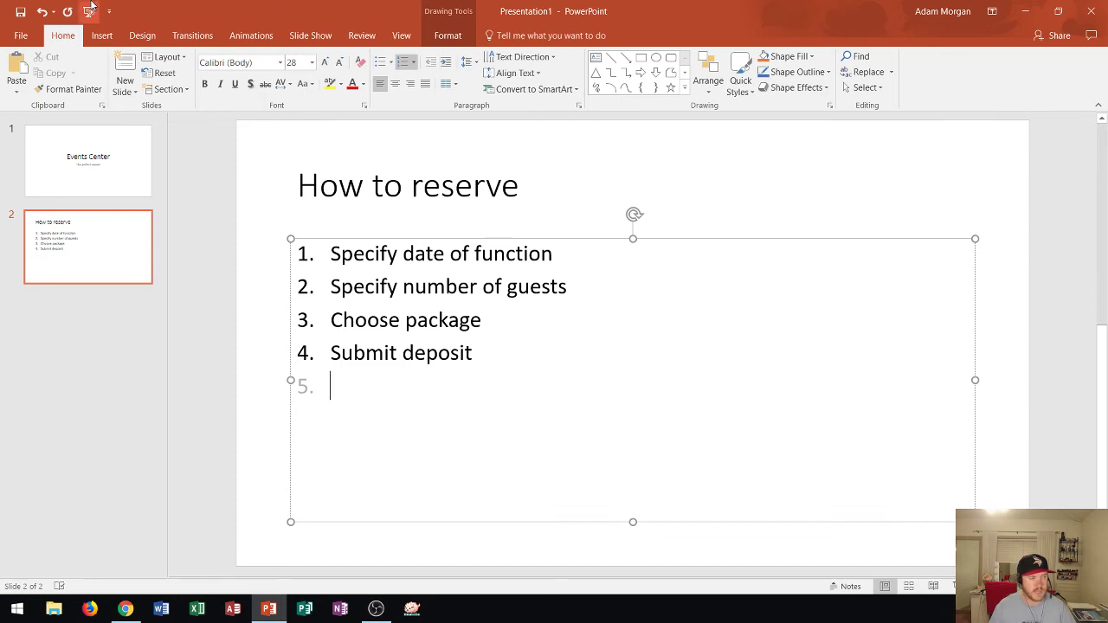
click(447, 64)
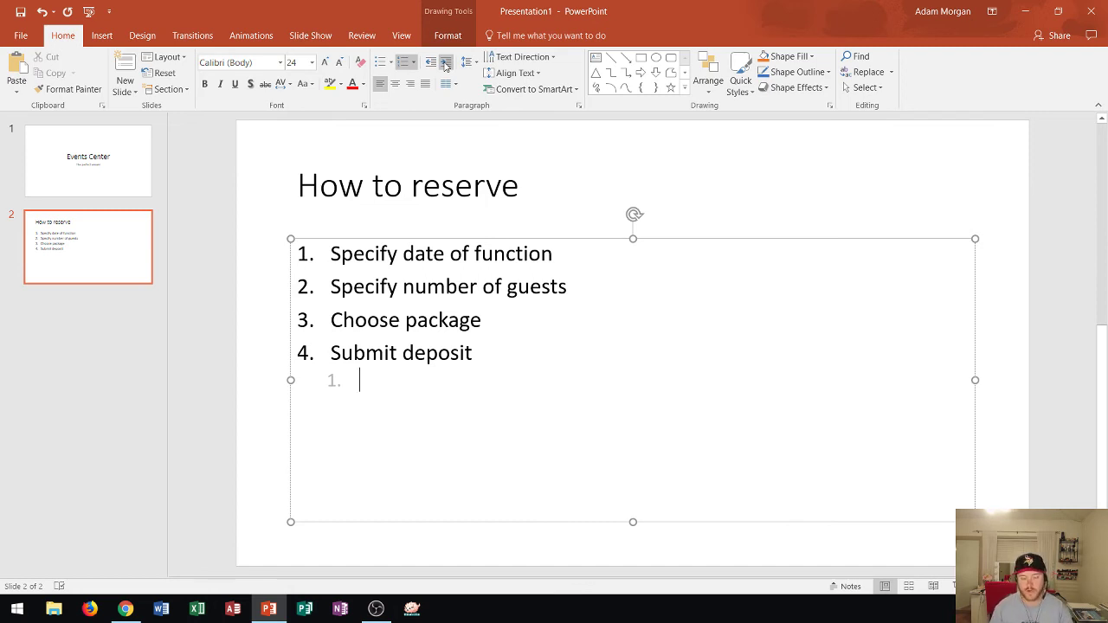
text(Cre)
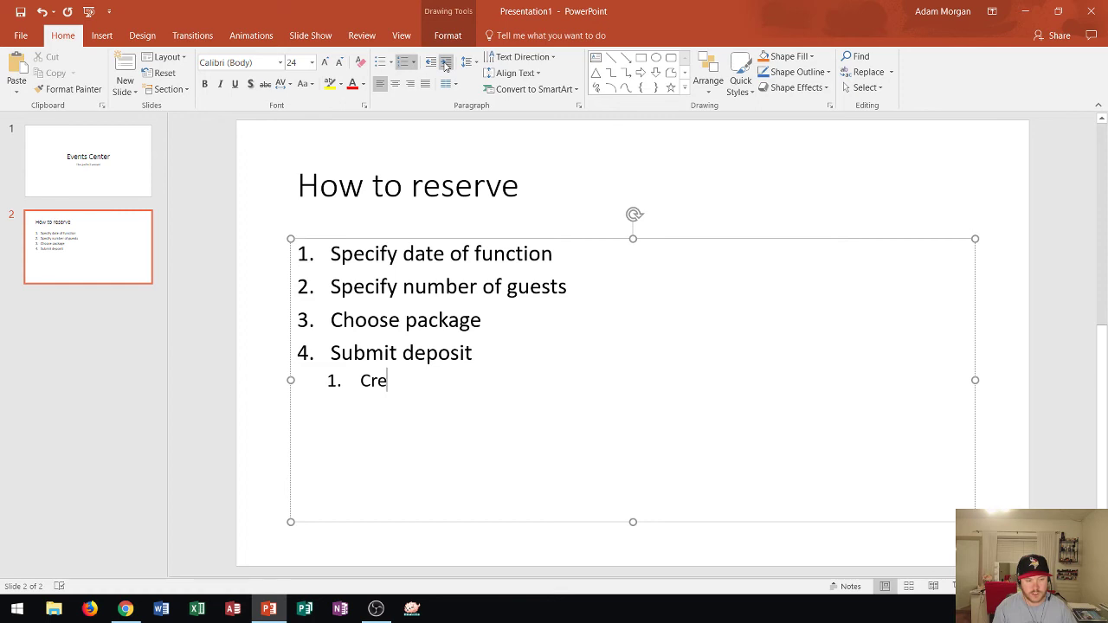
text(dit )
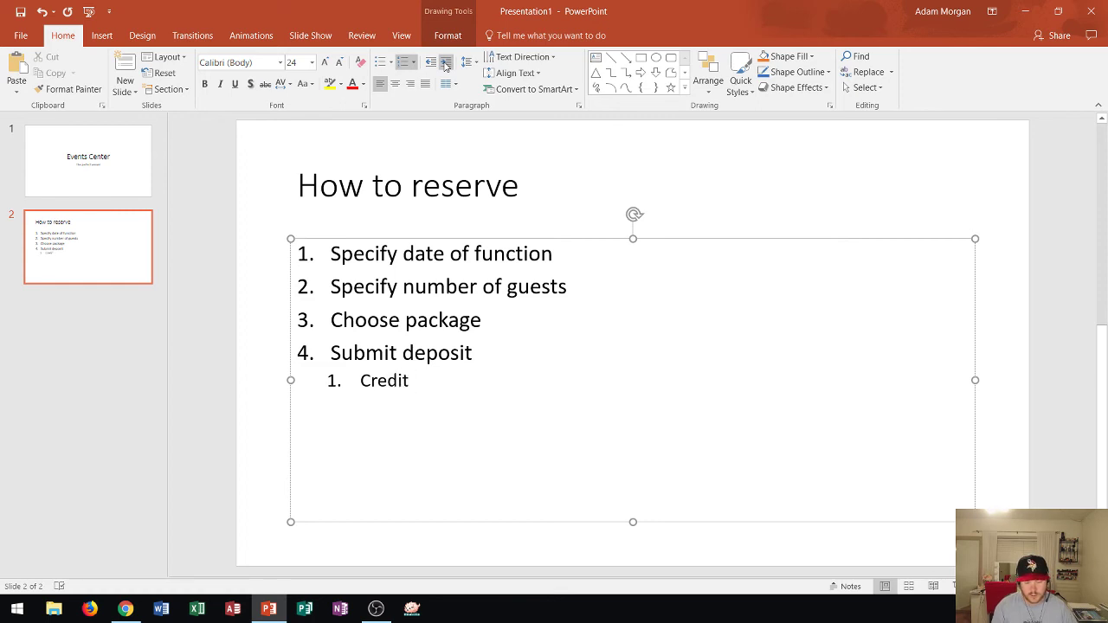
text(card)
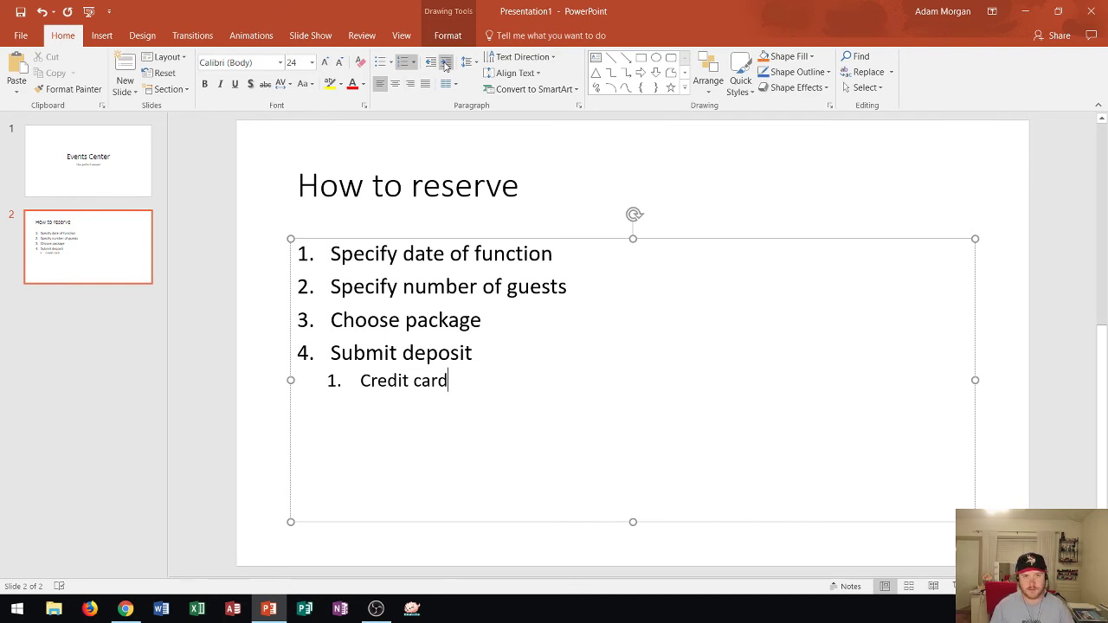
key(Return)
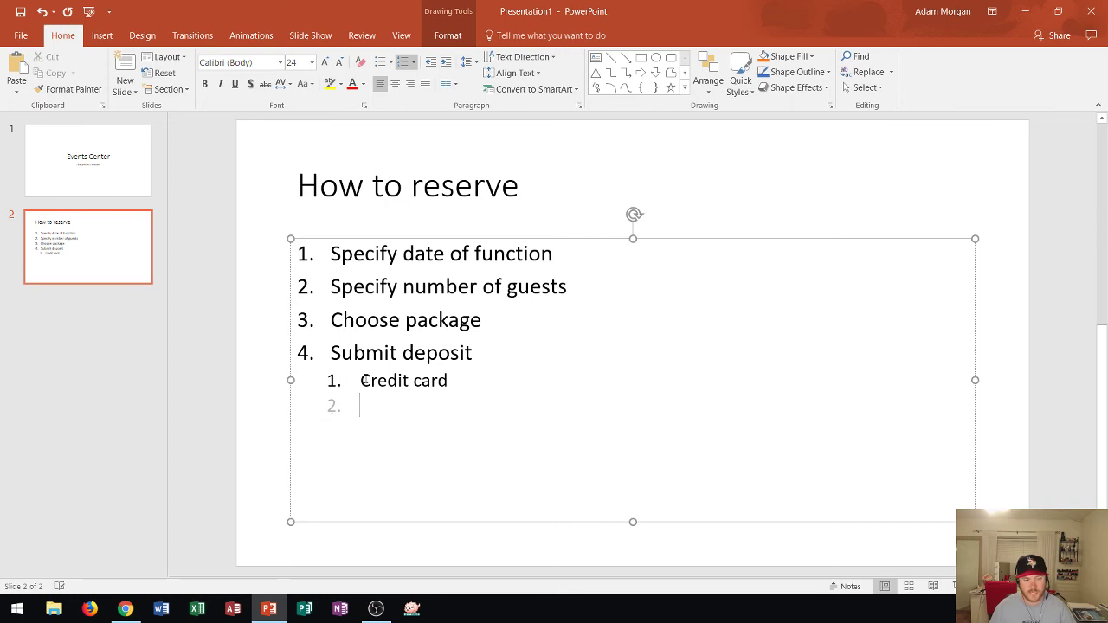
text(Debit)
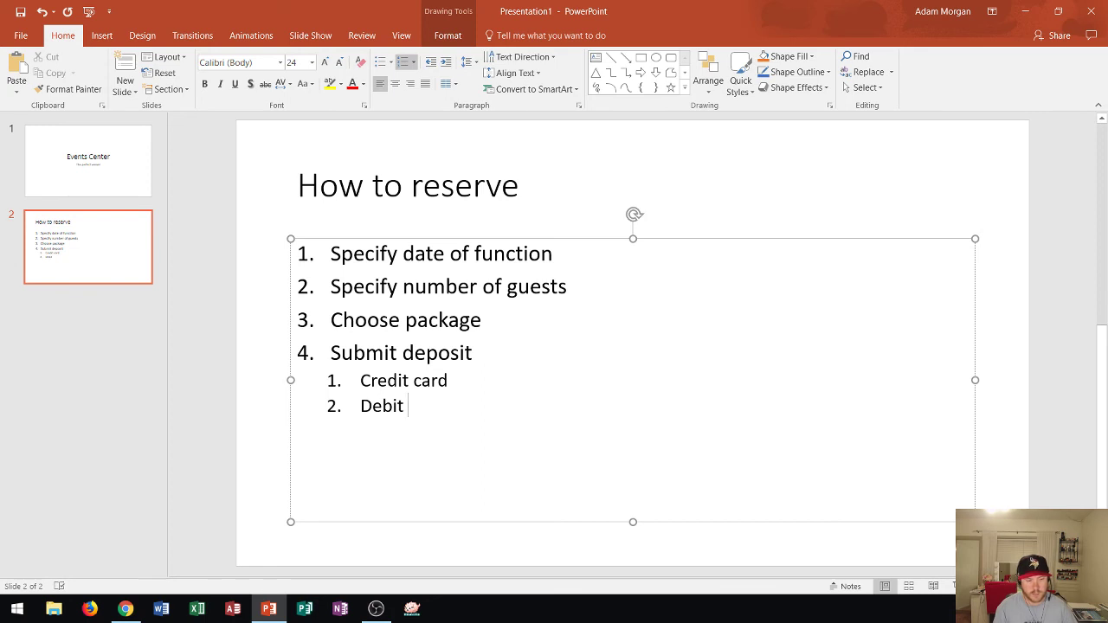
text( card)
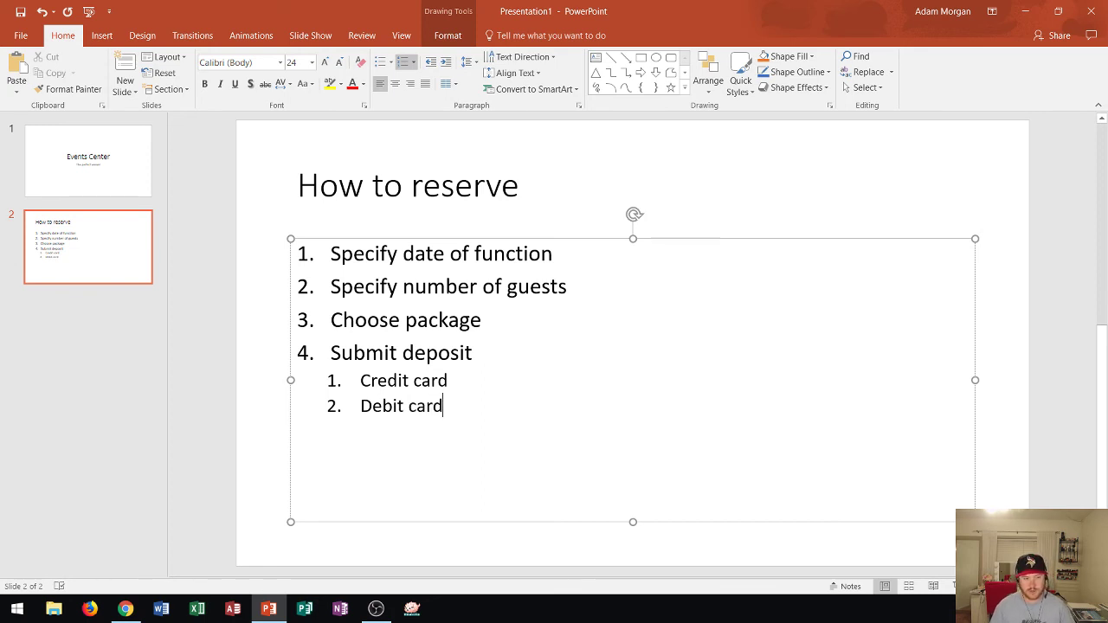
key(Return)
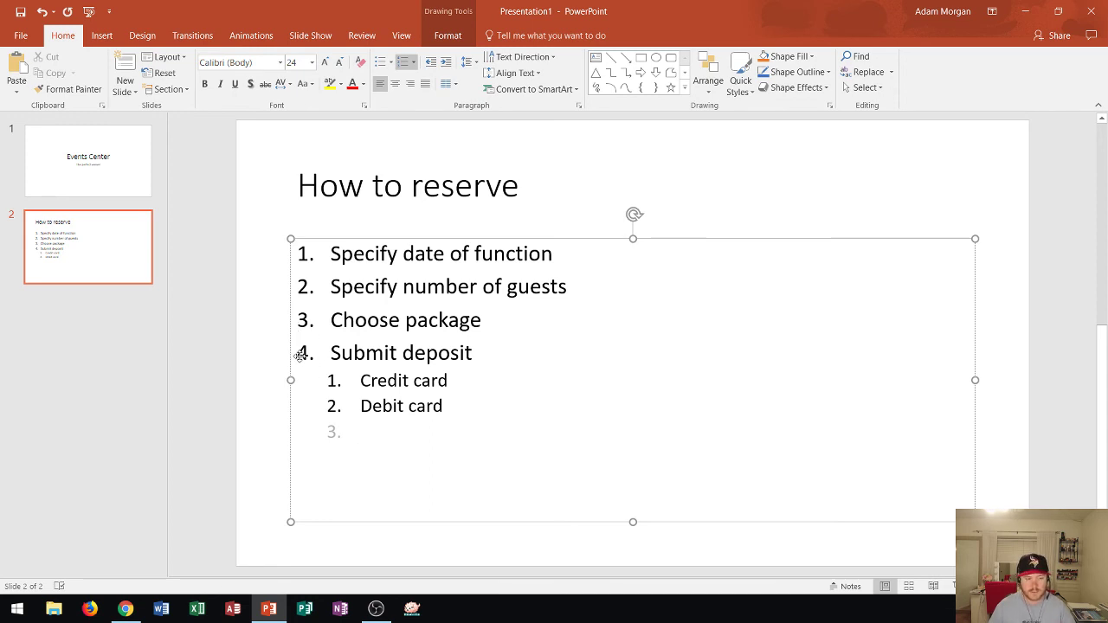
Promote the empty sub-item to the top level and type 'Confirm' as step 5
click(431, 62)
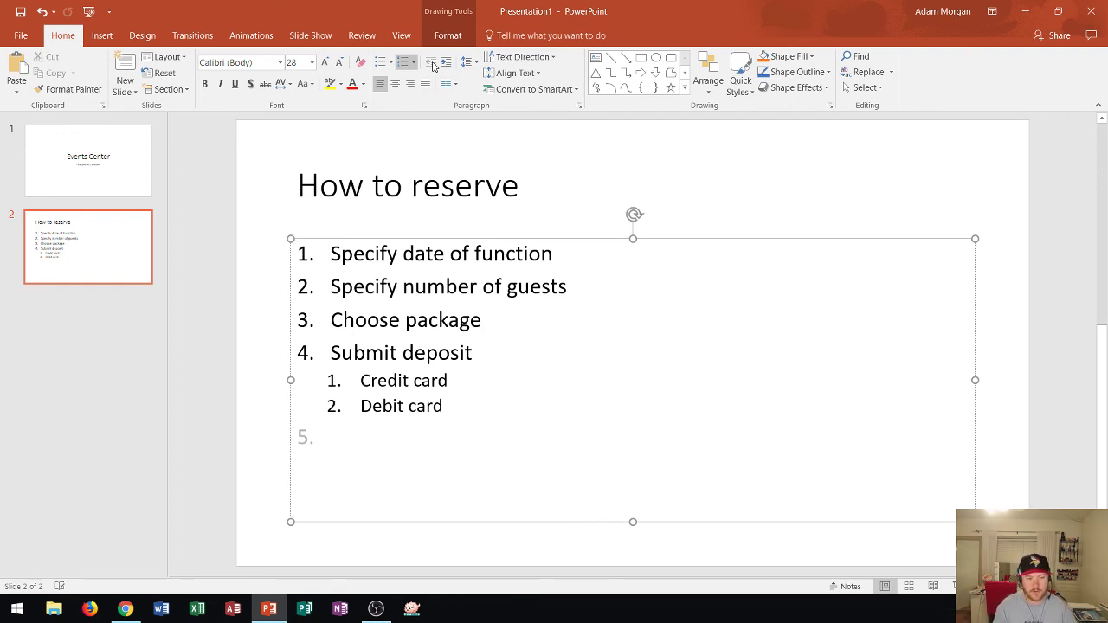
text(Confirm)
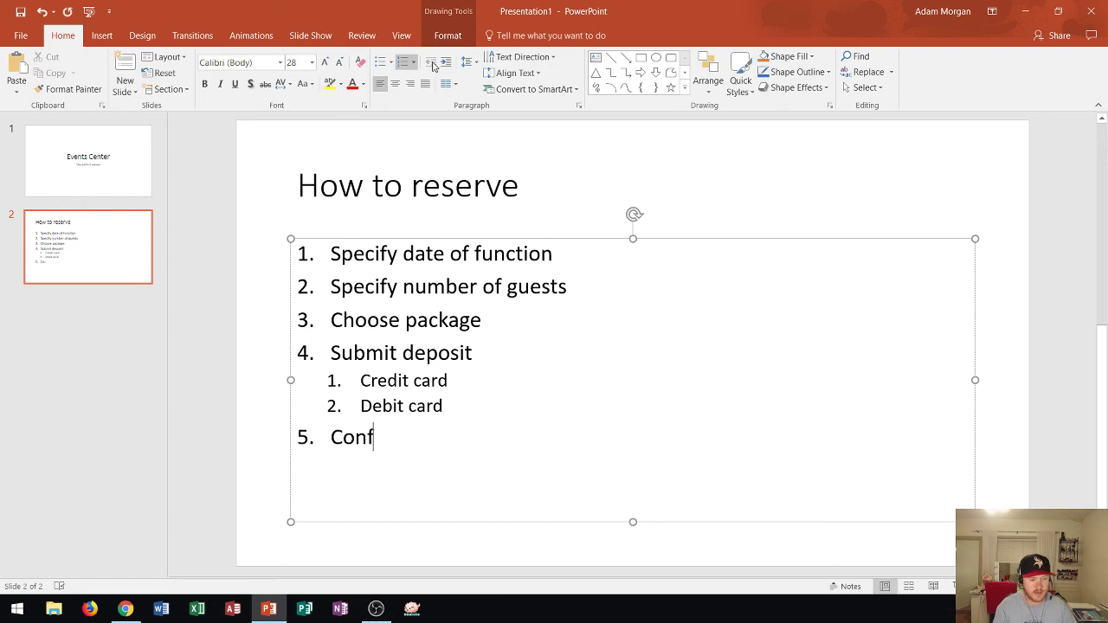